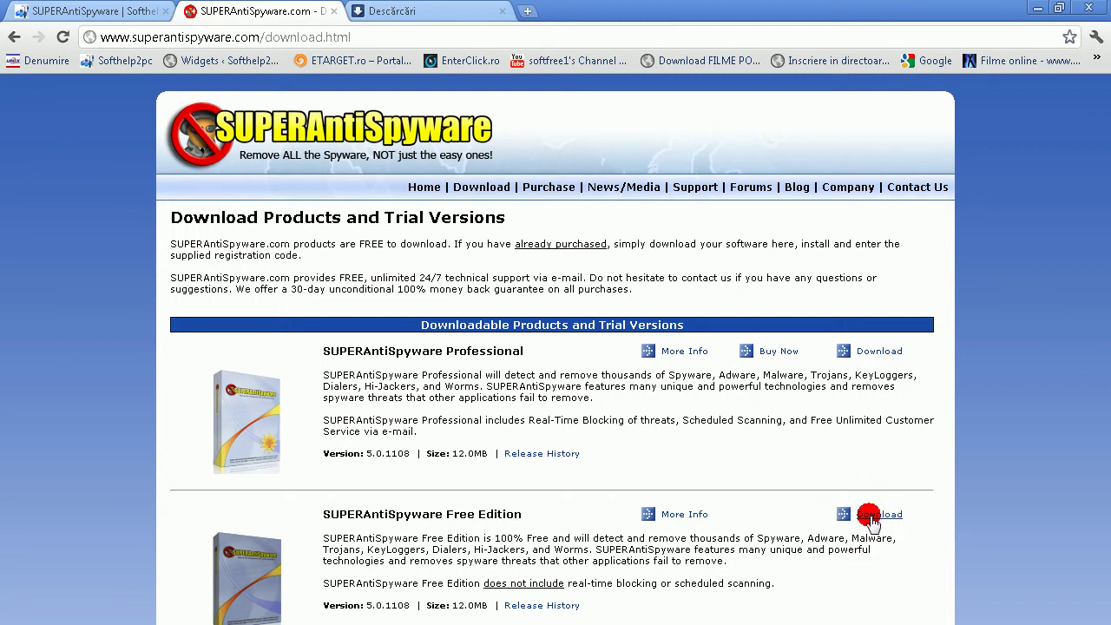
{"action": "left_click", "coordinate": [870, 516]}
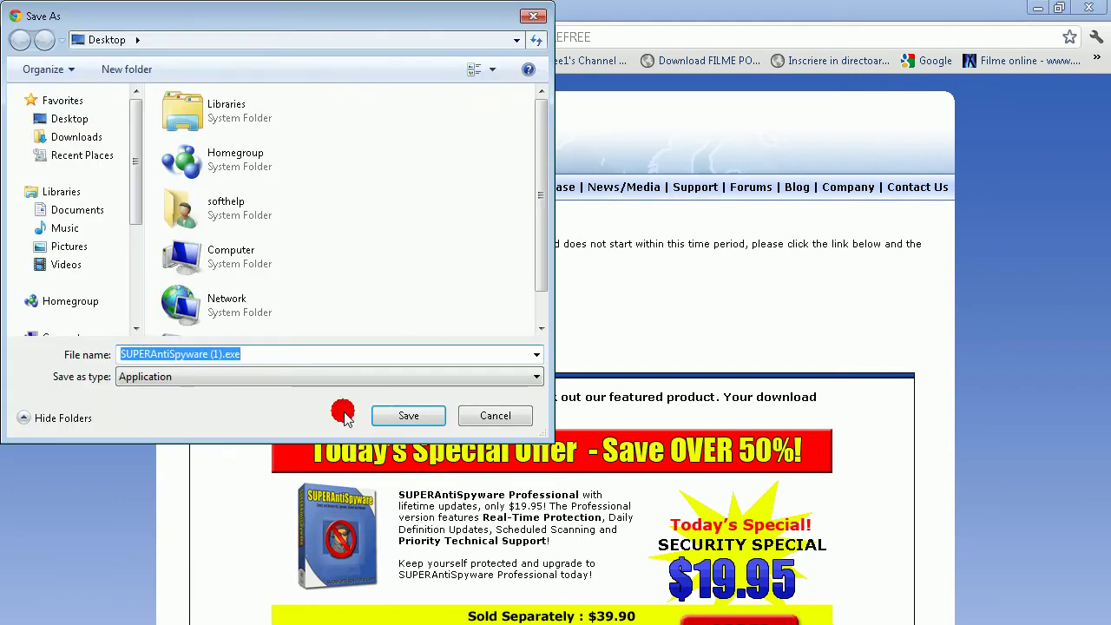
{"action": "left_click", "coordinate": [69, 118]}
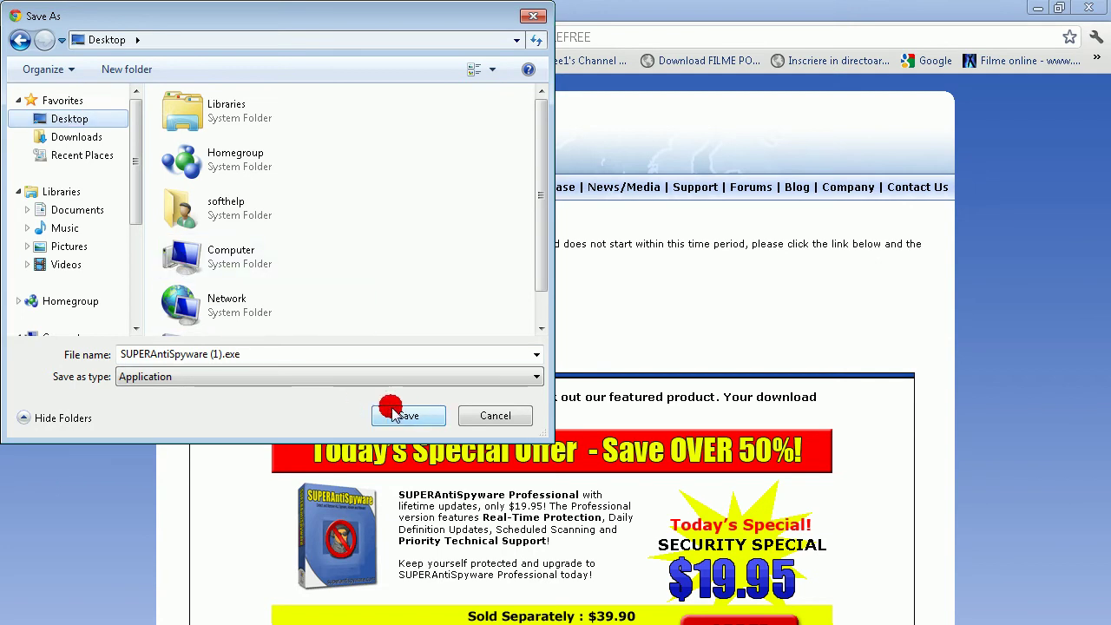
{"action": "left_click", "coordinate": [535, 16]}
- Minimize the browser and run the SUPERAntiSpyware installer from the desktop, allowing it past the security warning
{"action": "left_click", "coordinate": [1035, 7]}
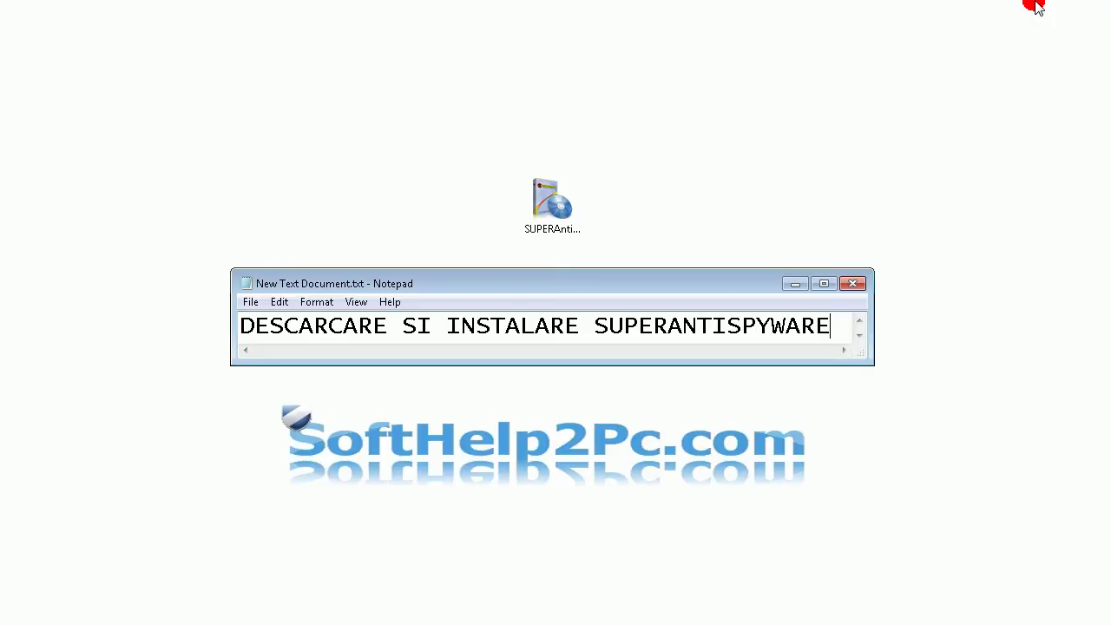
{"action": "left_click", "coordinate": [545, 208]}
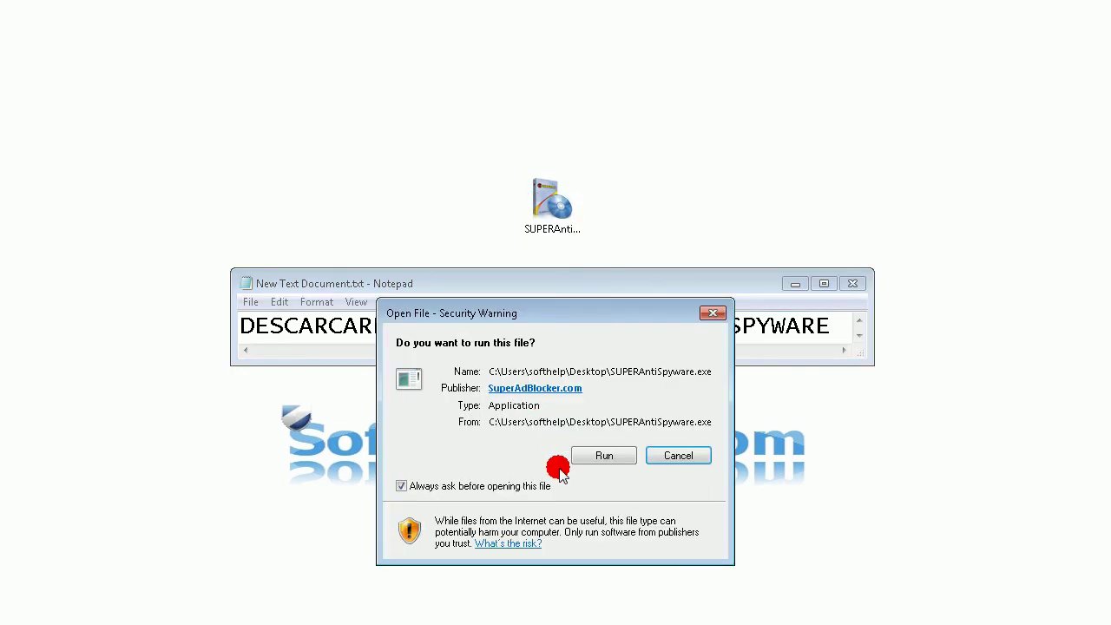
{"action": "left_click", "coordinate": [578, 456]}
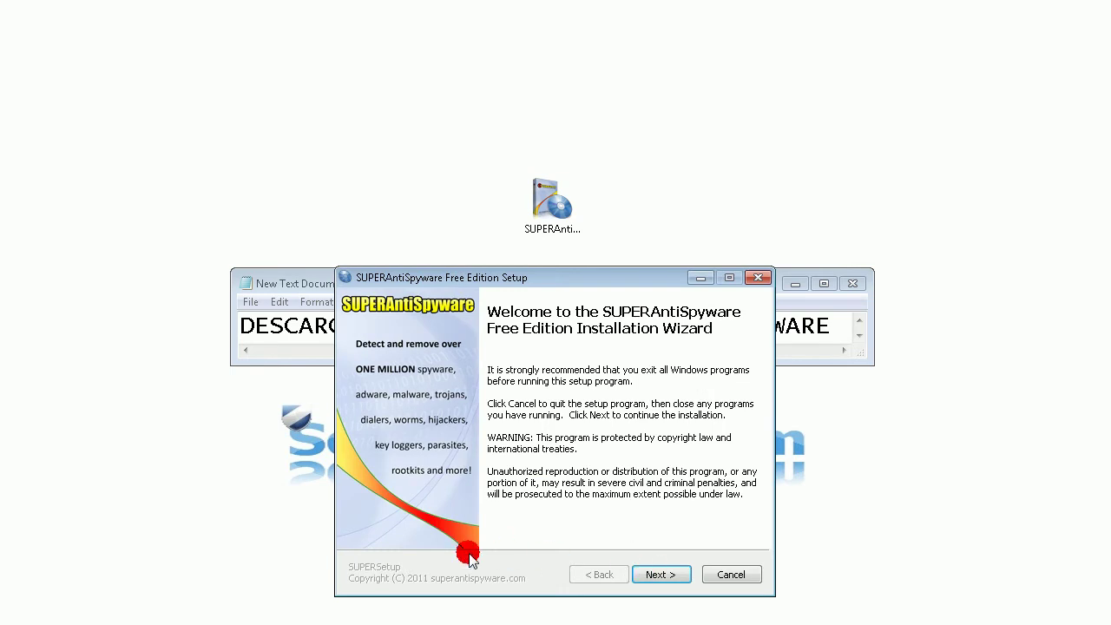
- Accept the license agreement and install for all users in C:\Program Files\SUPERAntiSpyware, leaving the registration code blank
{"action": "left_click", "coordinate": [652, 575]}
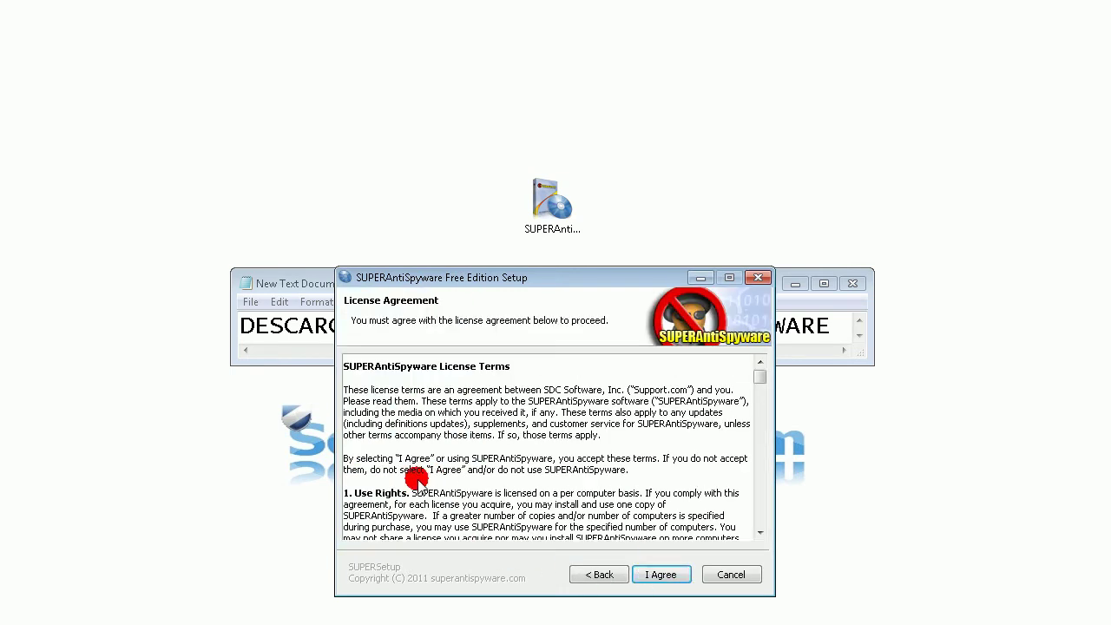
{"action": "left_click", "coordinate": [658, 574]}
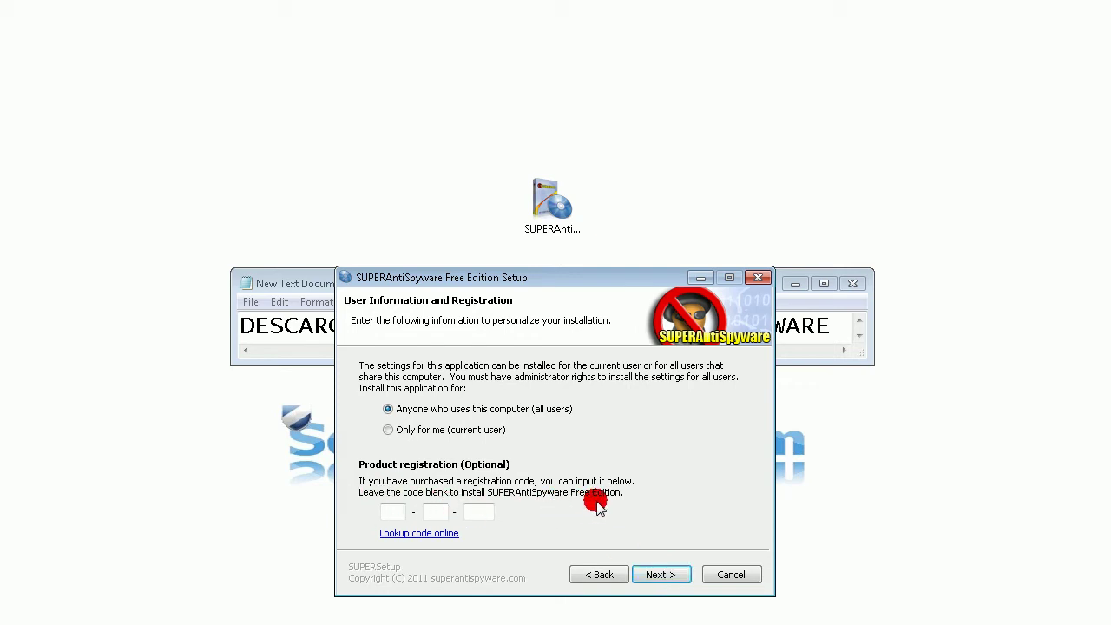
{"action": "left_click", "coordinate": [679, 579]}
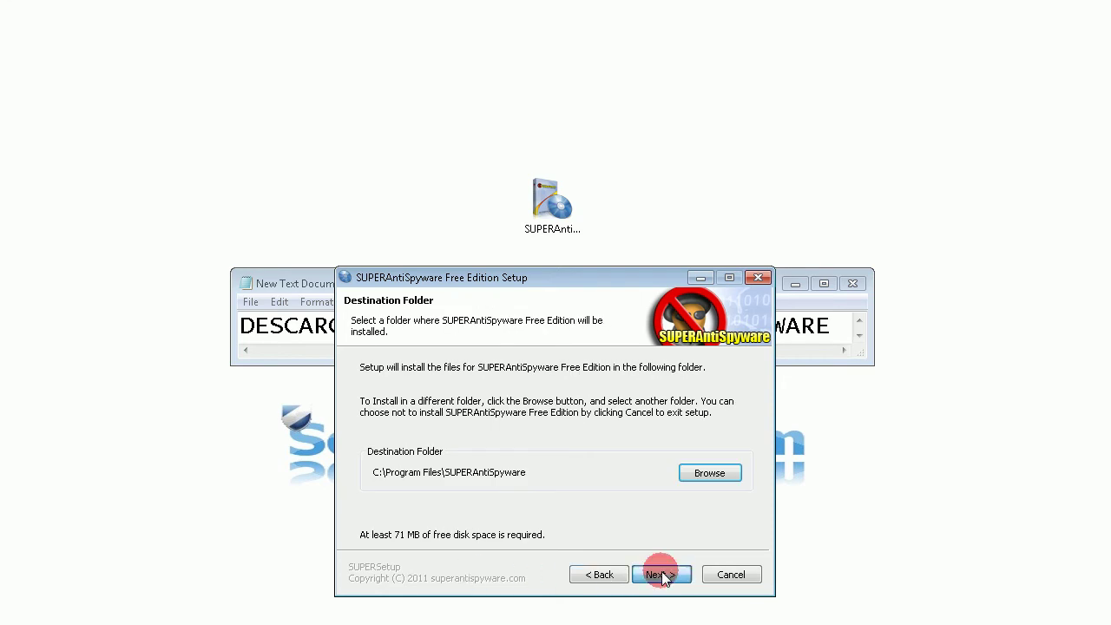
{"action": "left_click", "coordinate": [659, 575]}
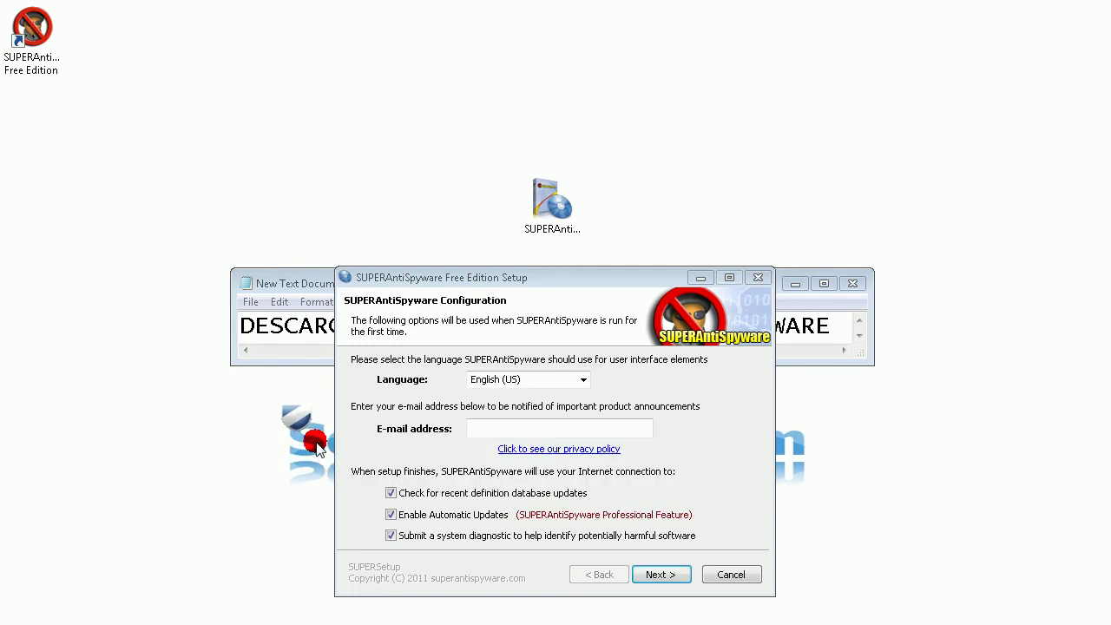
- Keep English (US) as the interface language, leave the e-mail address blank and finish the setup
{"action": "left_click", "coordinate": [582, 381]}
{"action": "left_click", "coordinate": [581, 382]}
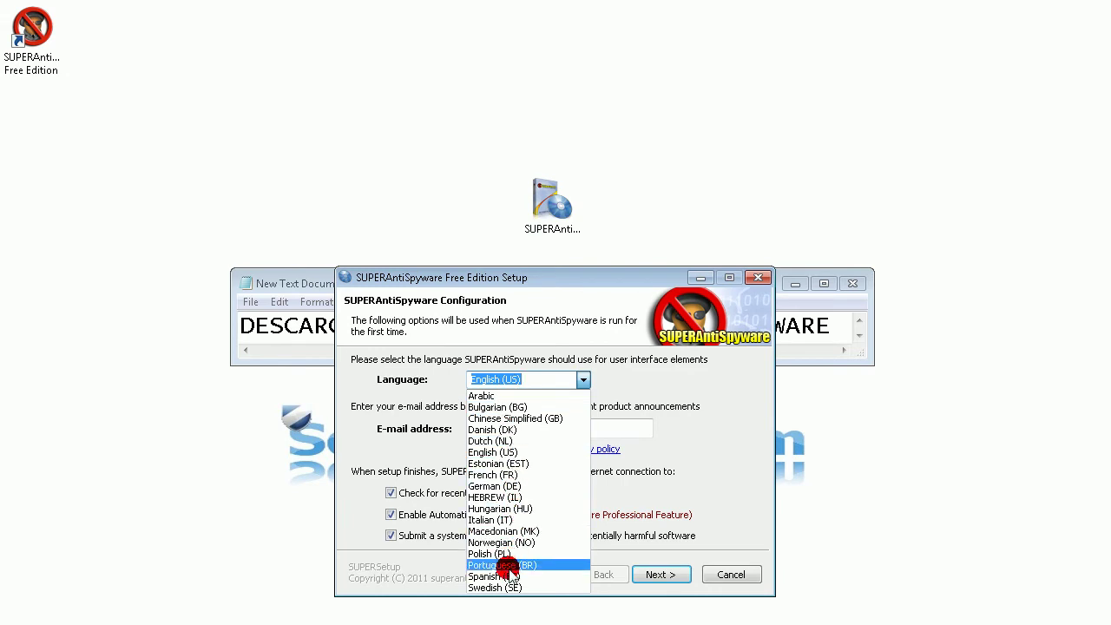
{"action": "left_click", "coordinate": [531, 453]}
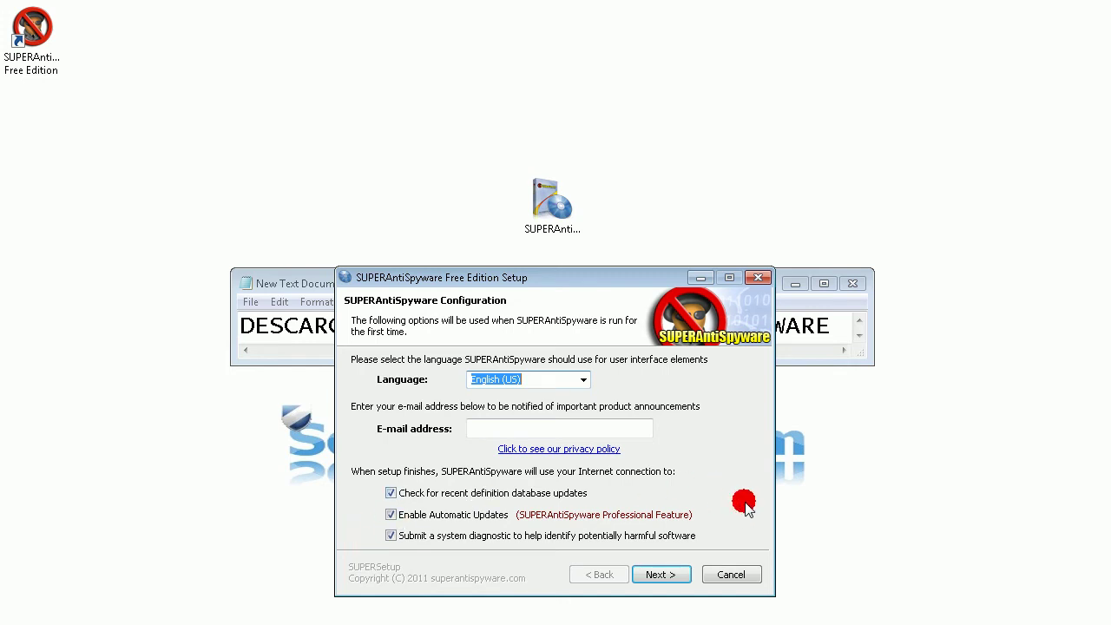
{"action": "left_click", "coordinate": [660, 576]}
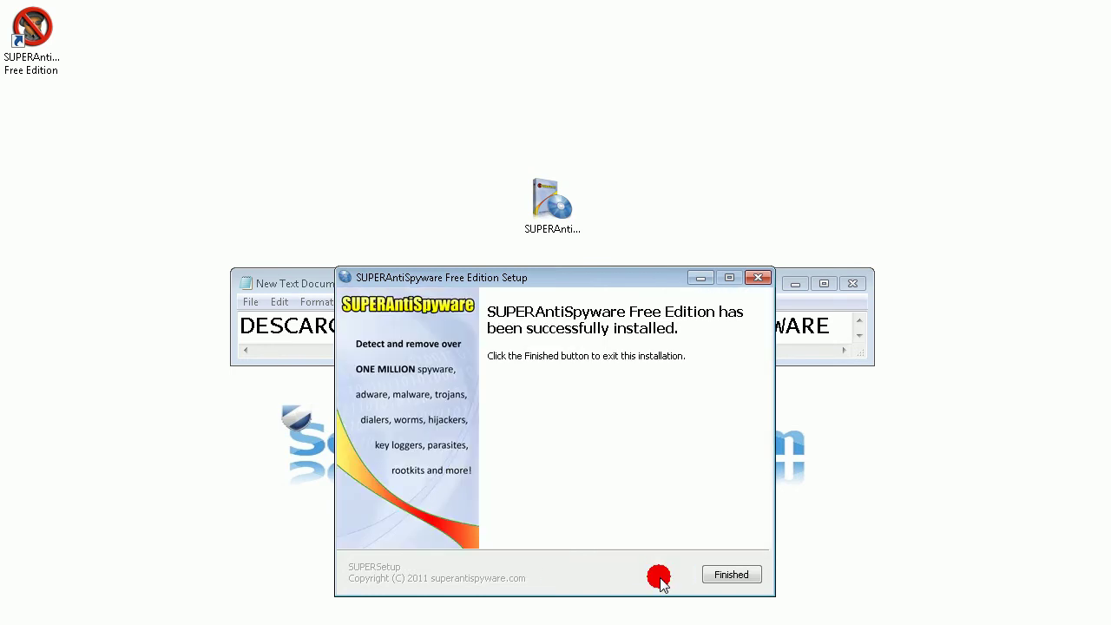
{"action": "left_click", "coordinate": [737, 578]}
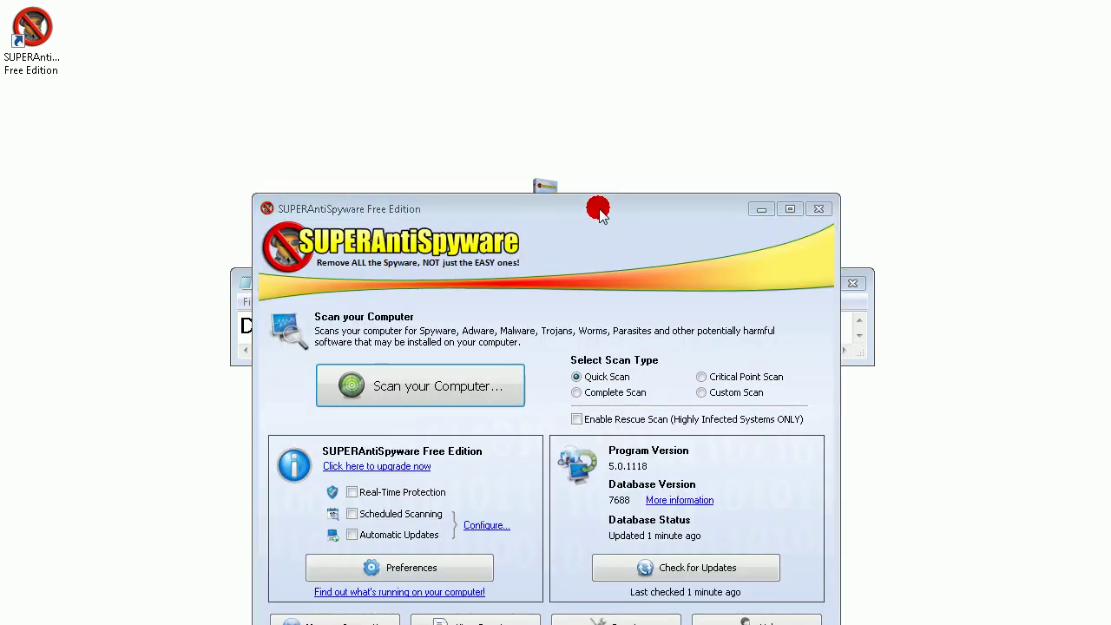
- Move the program window higher on the screen and review the online customer support page opened from the program's help
{"action": "left_click_drag", "start_coordinate": [595, 204], "coordinate": [608, 39]}
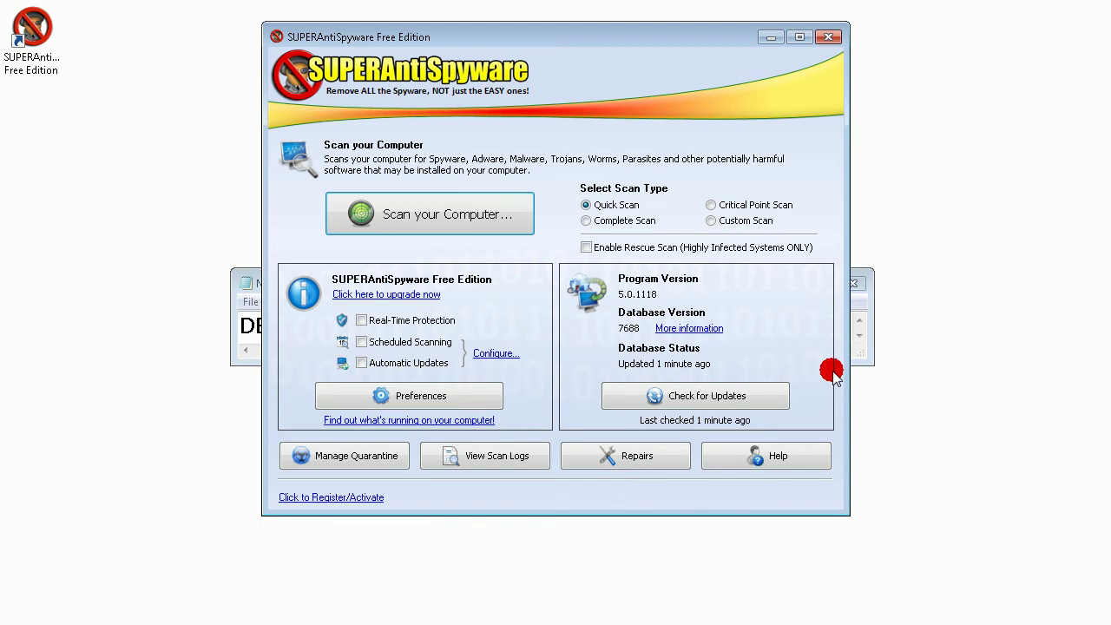
{"action": "left_click", "coordinate": [754, 463]}
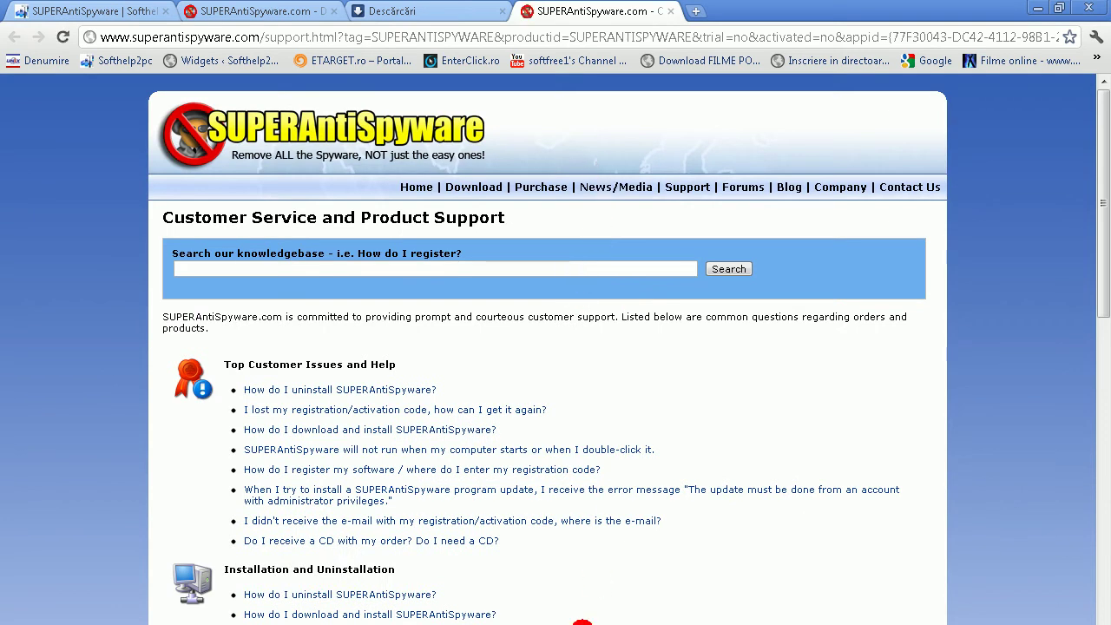
{"action": "scroll", "coordinate": [582, 622], "scroll_direction": "down", "scroll_amount": 9}
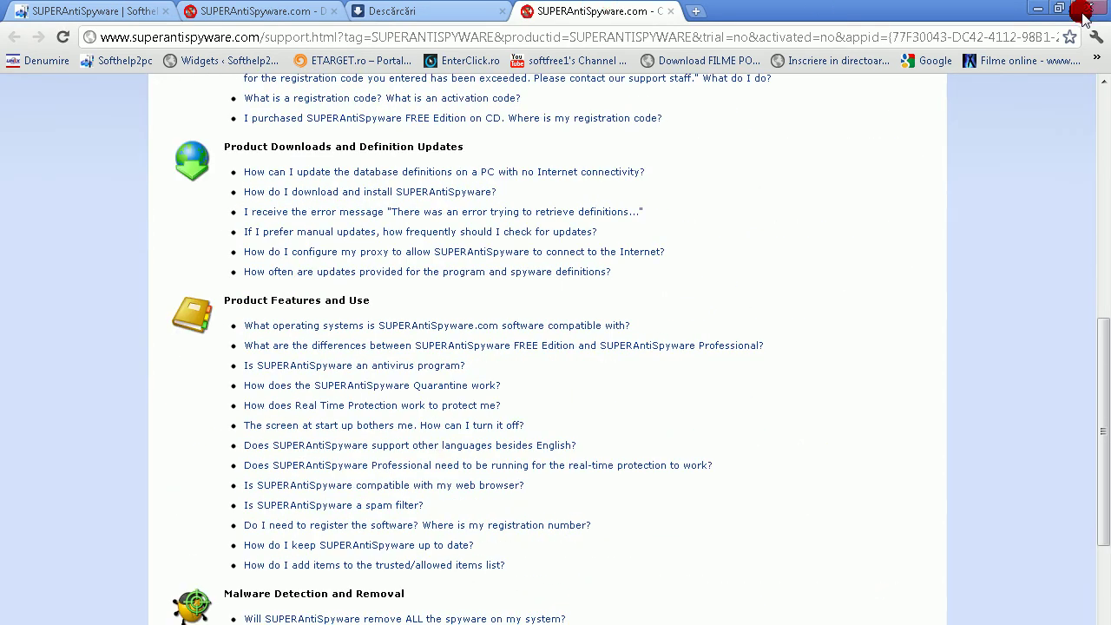
{"action": "left_click", "coordinate": [1033, 7]}
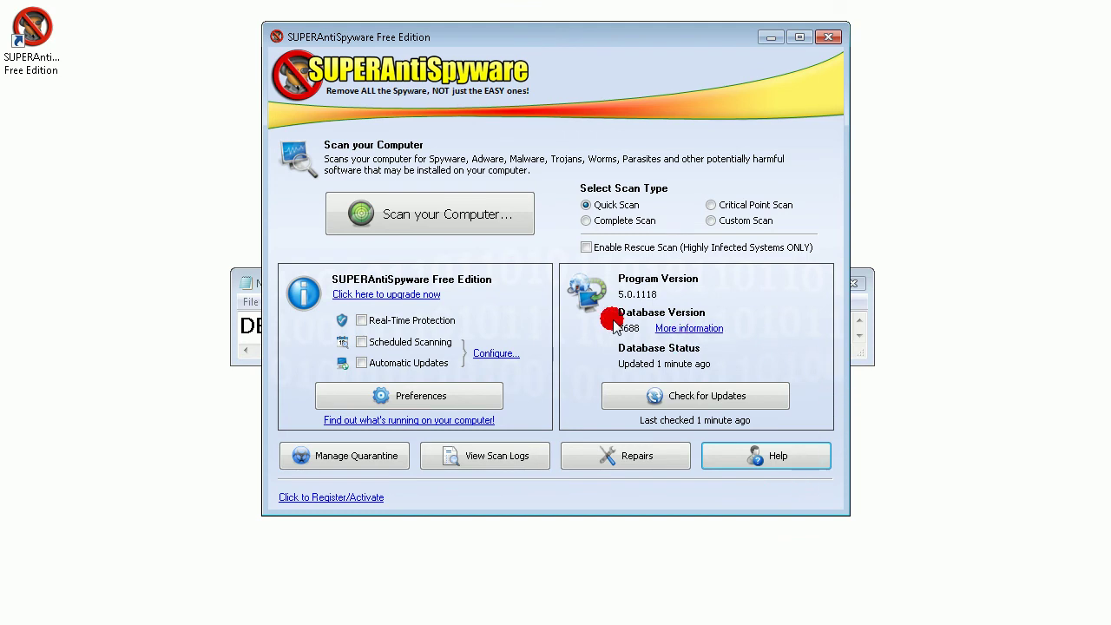
- Review the online information about the database version, reading through the definition updates list to its end
{"action": "left_click", "coordinate": [680, 330]}
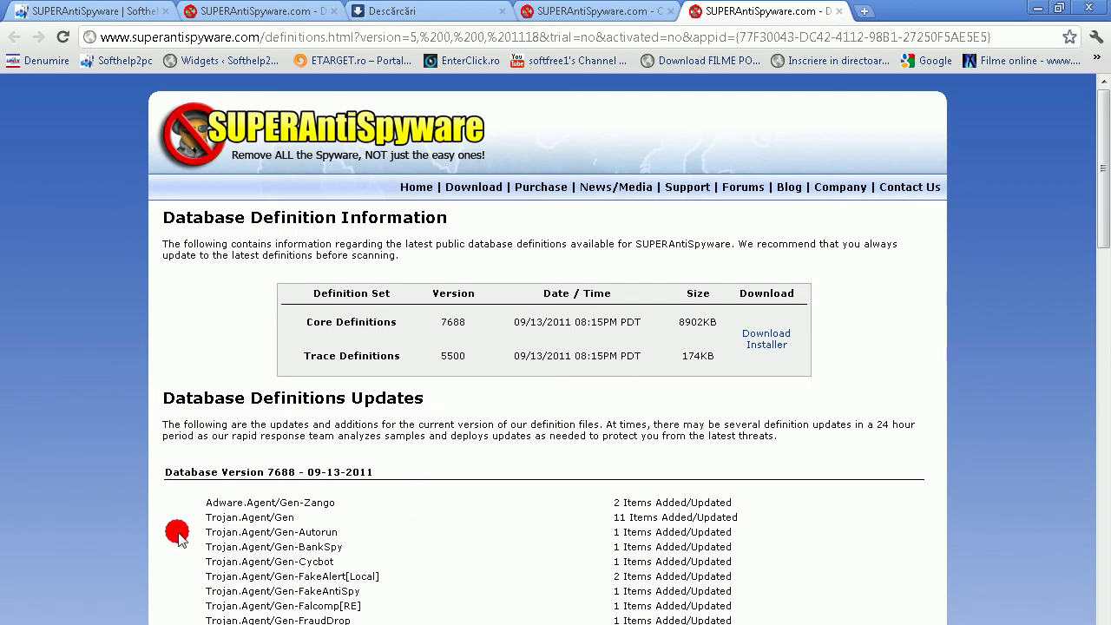
{"action": "scroll", "coordinate": [177, 536], "scroll_direction": "down", "scroll_amount": 2}
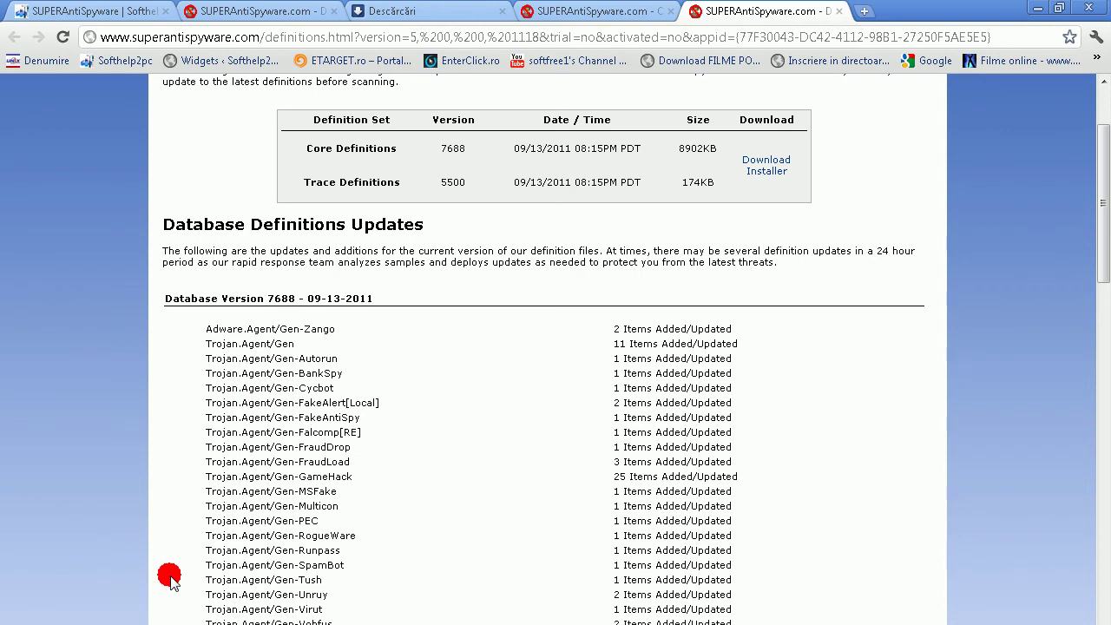
{"action": "scroll", "coordinate": [170, 579], "scroll_direction": "down", "scroll_amount": 2}
{"action": "scroll", "coordinate": [170, 579], "scroll_direction": "down", "scroll_amount": 13}
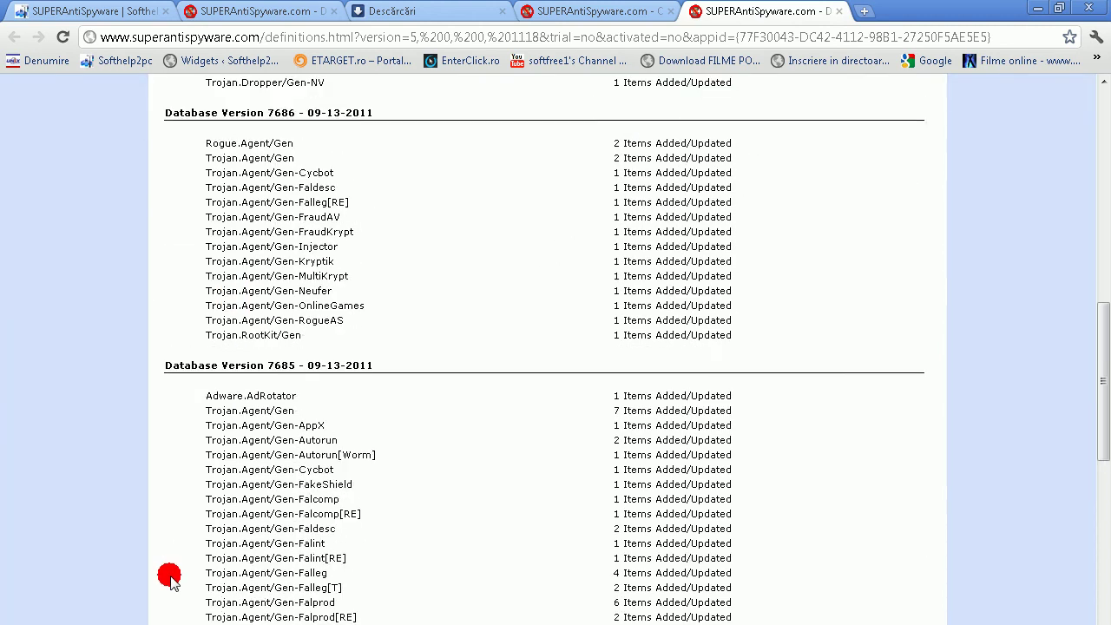
{"action": "scroll", "coordinate": [170, 579], "scroll_direction": "down", "scroll_amount": 14}
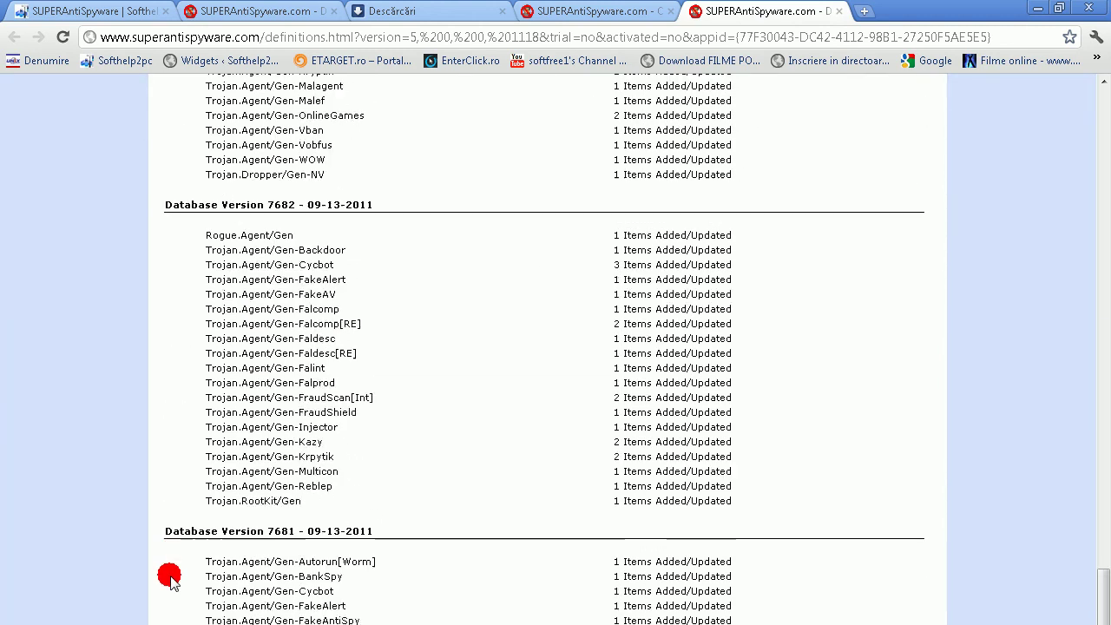
{"action": "scroll", "coordinate": [170, 579], "scroll_direction": "down", "scroll_amount": 1}
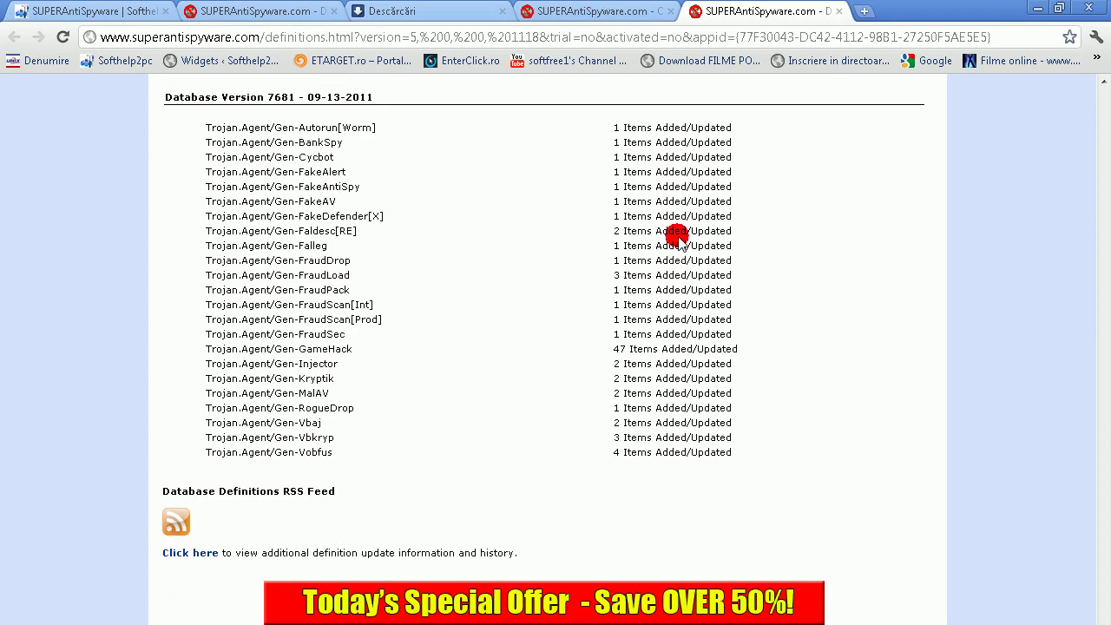
{"action": "left_click", "coordinate": [1039, 8]}
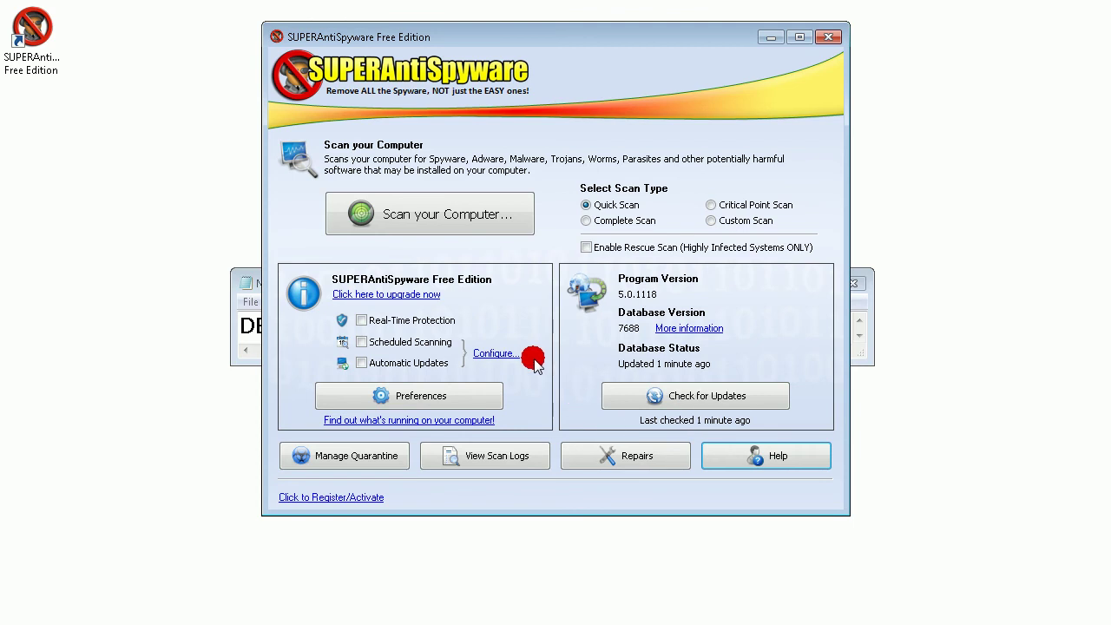
- Look through the program preferences from startup and scanning to updates and help, then return to the home screen
{"action": "left_click", "coordinate": [463, 398]}
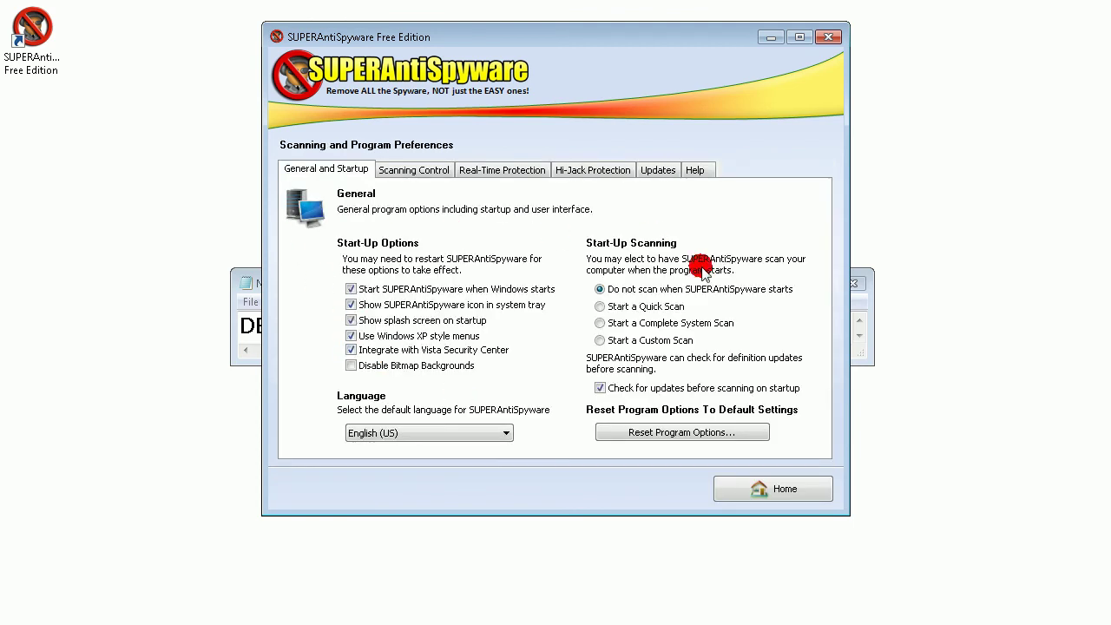
{"action": "left_click", "coordinate": [439, 170]}
{"action": "left_click", "coordinate": [490, 170]}
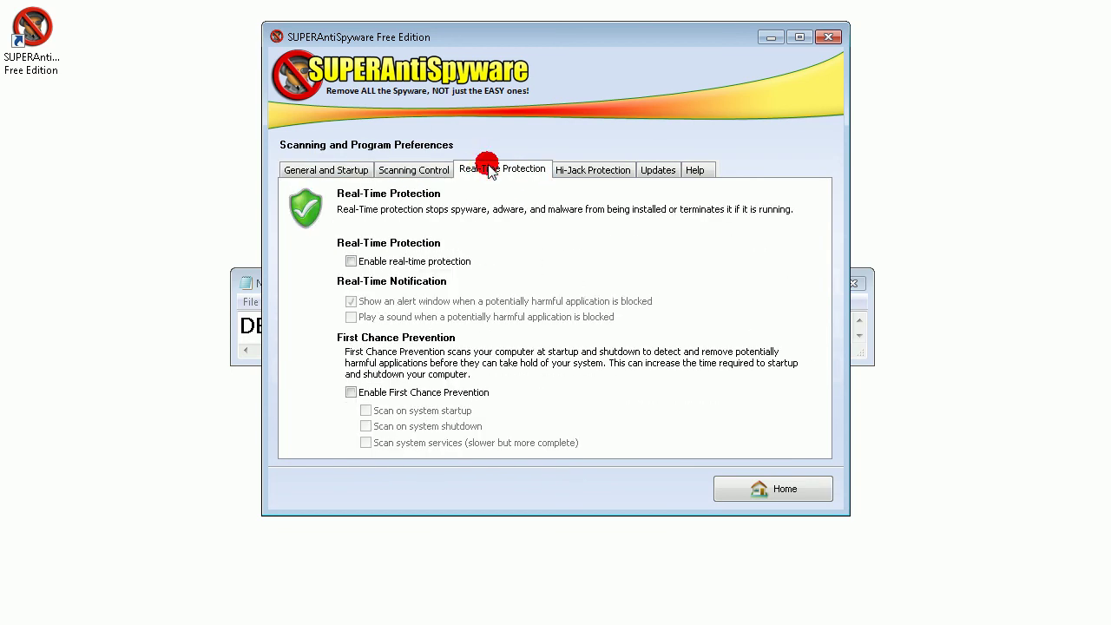
{"action": "left_click", "coordinate": [608, 172]}
{"action": "left_click", "coordinate": [658, 170]}
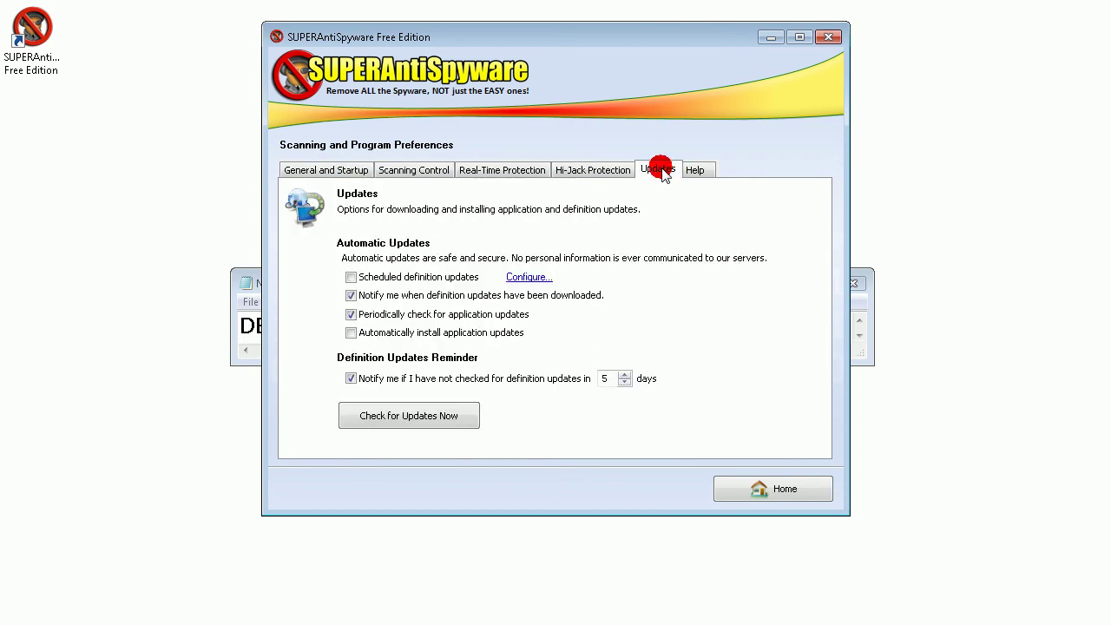
{"action": "left_click", "coordinate": [699, 171]}
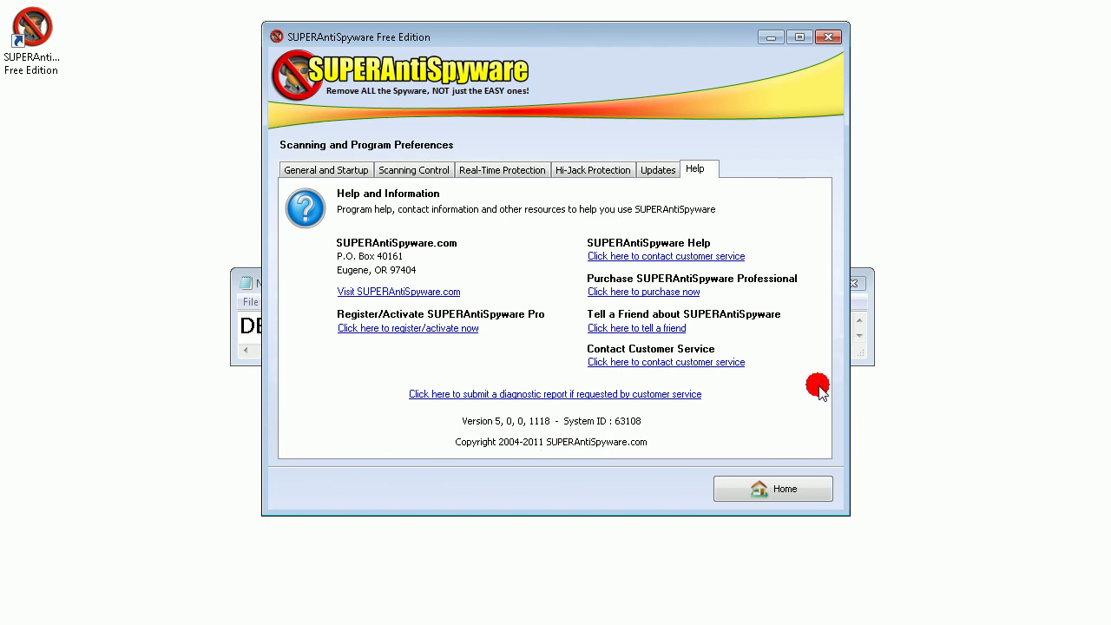
{"action": "left_click", "coordinate": [761, 490]}
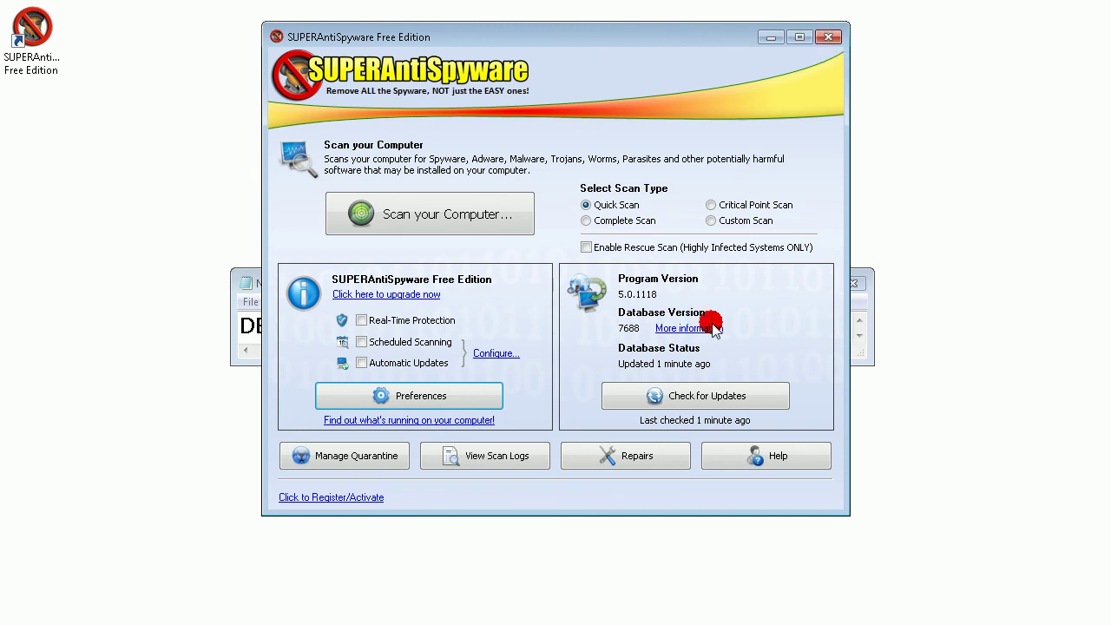
- View the Registration and Activation Wizard as far as the registration number page and cancel it
{"action": "left_click", "coordinate": [351, 501]}
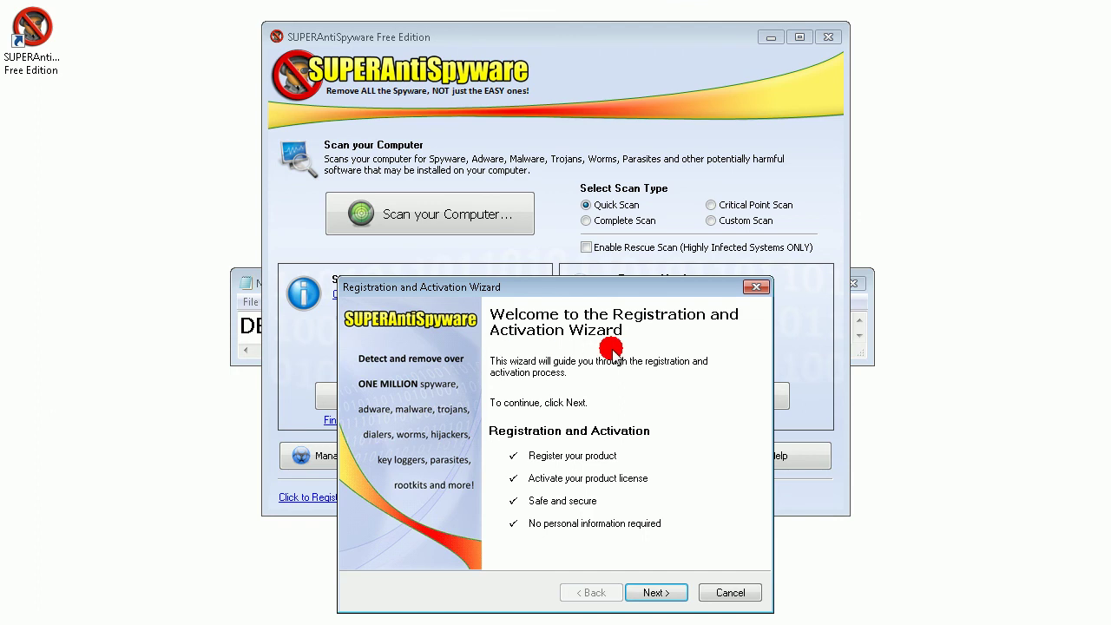
{"action": "left_click", "coordinate": [653, 593]}
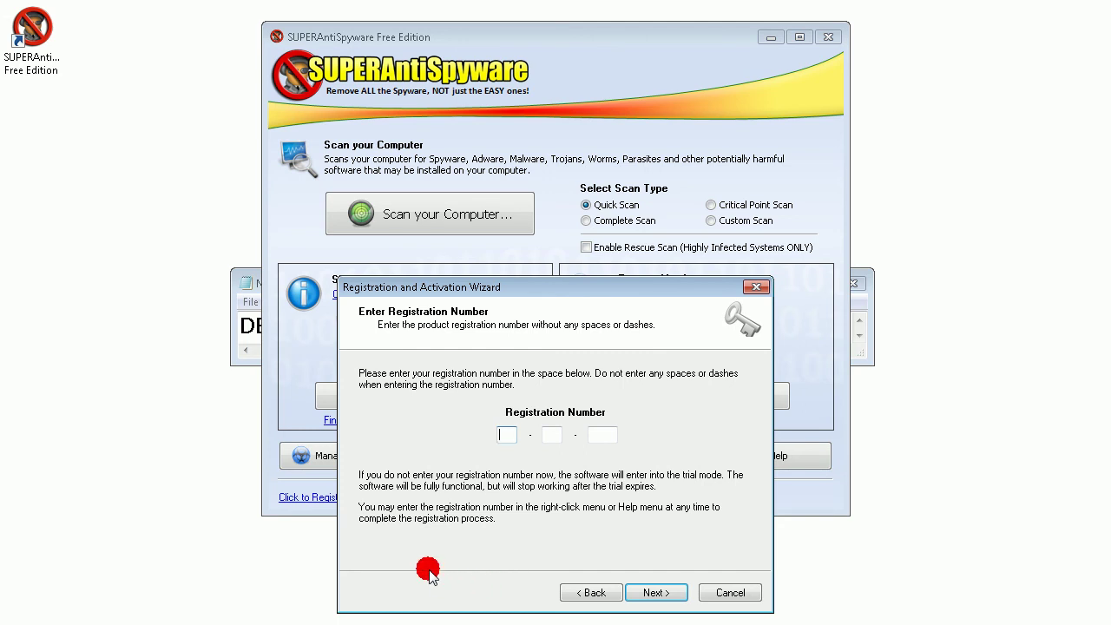
{"action": "left_click", "coordinate": [729, 592]}
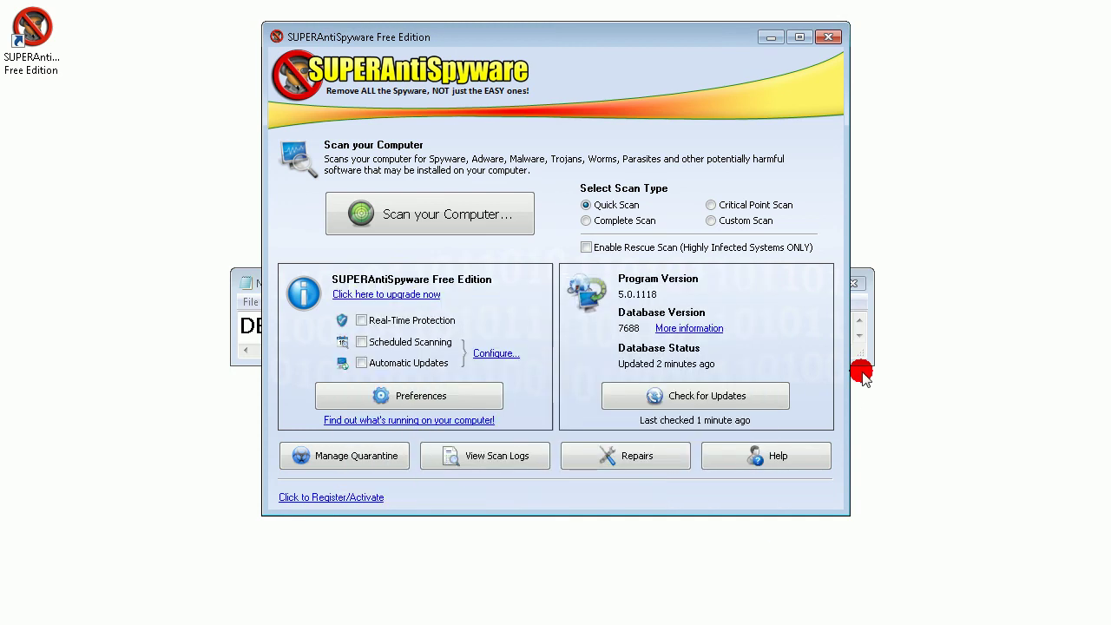
- Close the SUPERAntiSpyware window and dismiss the program's system tray menu
{"action": "left_click", "coordinate": [828, 39]}
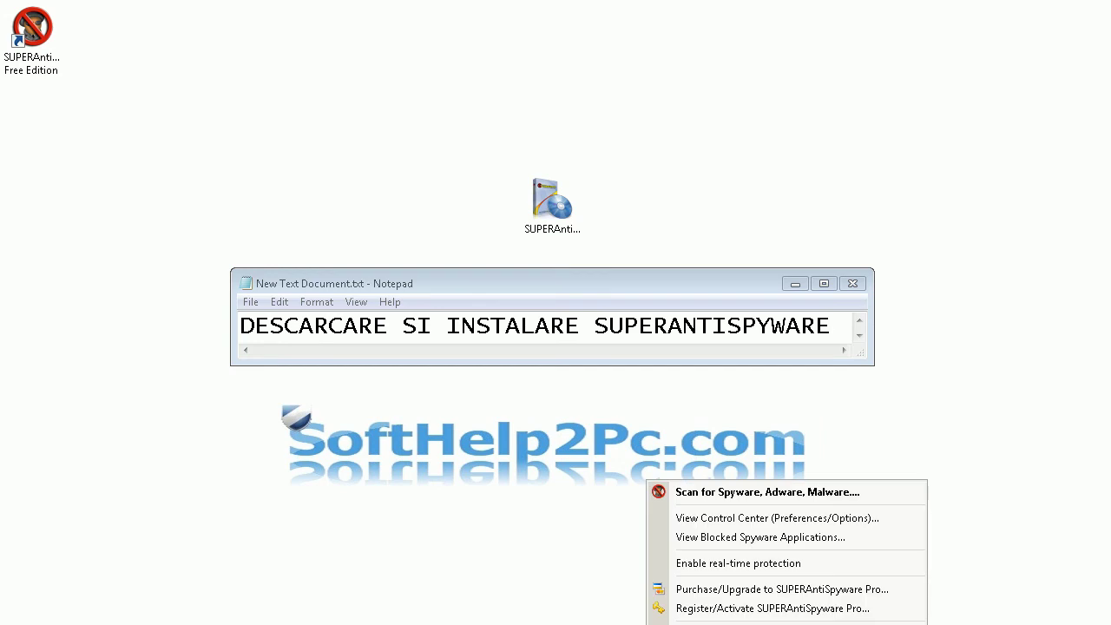
{"action": "key", "text": "Escape"}
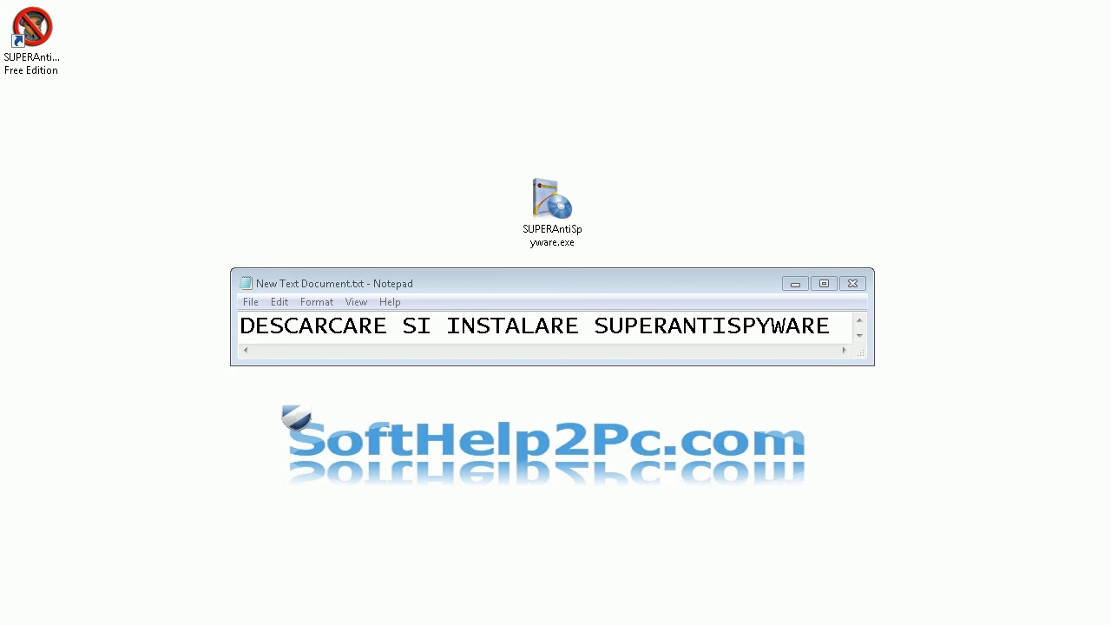